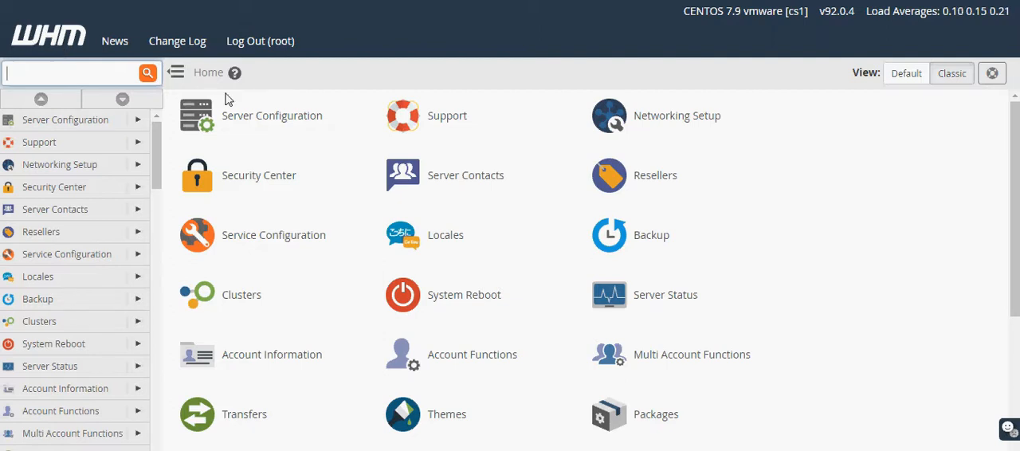
# Open Tweak Settings from the server configuration and show its Domains settings.
pyautogui.moveTo(175, 94); pyautogui.dragTo(330, 134)
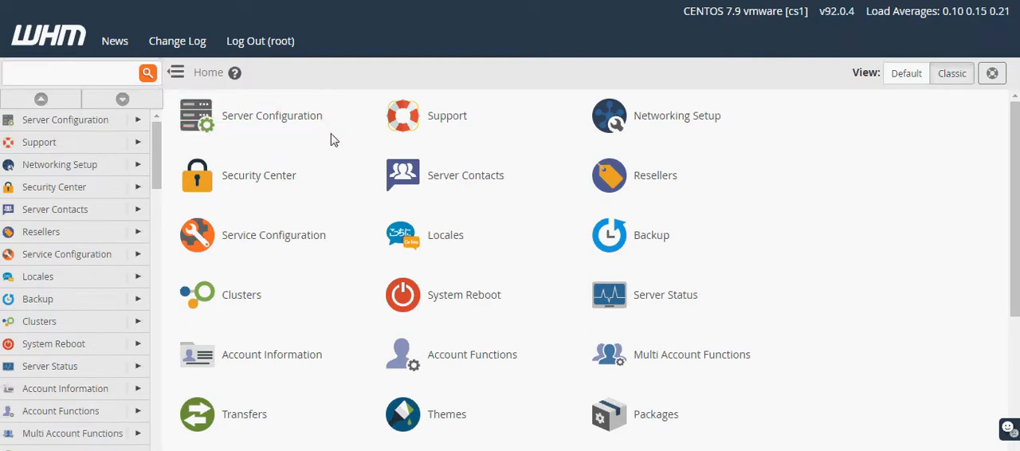
pyautogui.click(288, 129)
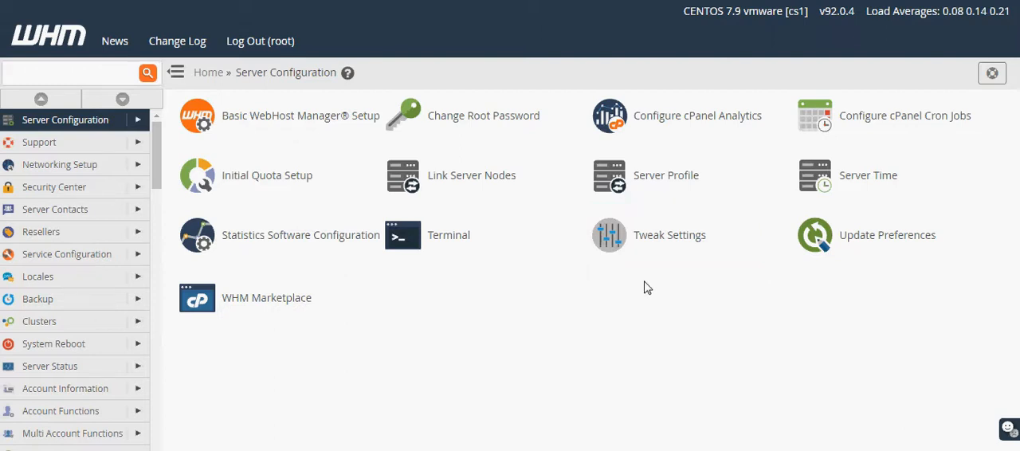
pyautogui.click(669, 235)
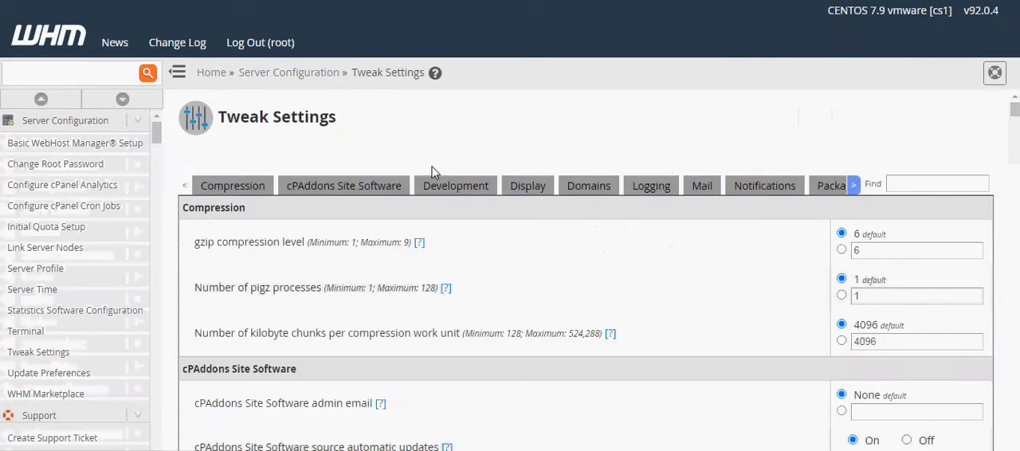
pyautogui.click(608, 188)
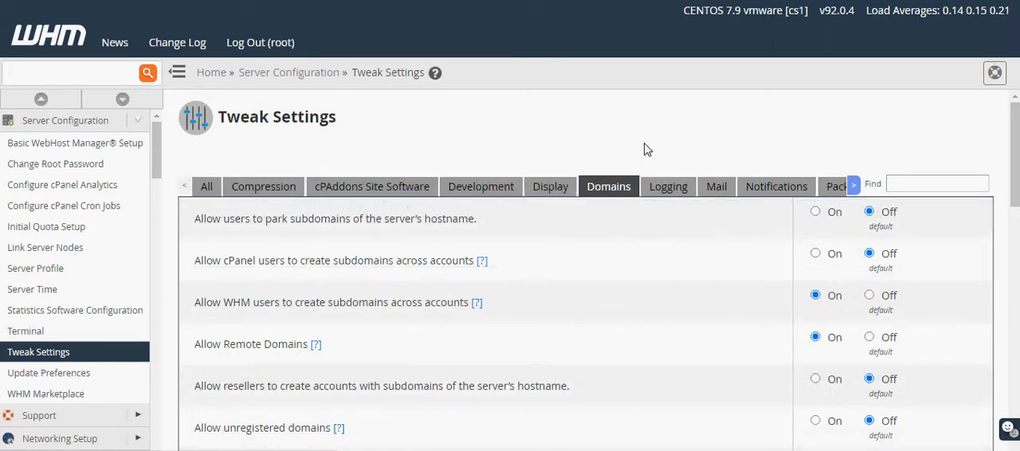
# Examine the Log successful logins option in the Logging settings and read its help text.
pyautogui.click(660, 190)
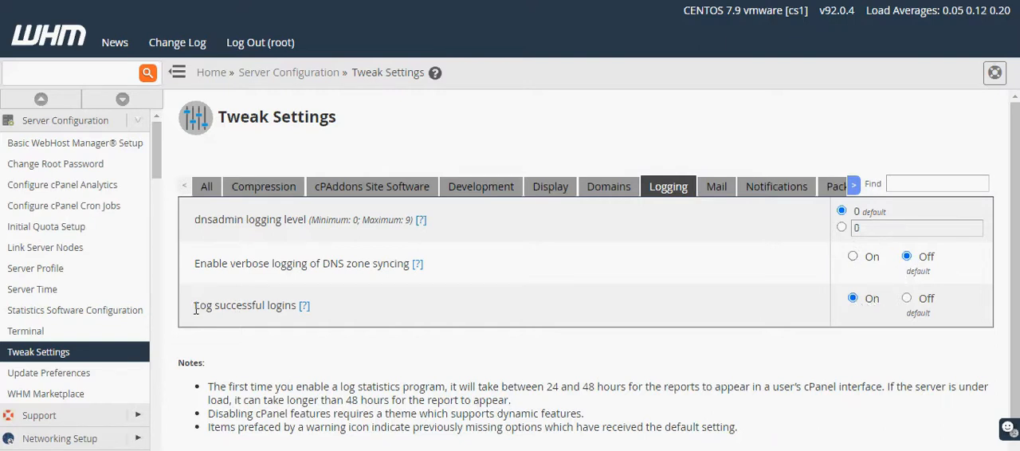
pyautogui.moveTo(194, 309); pyautogui.dragTo(294, 319)
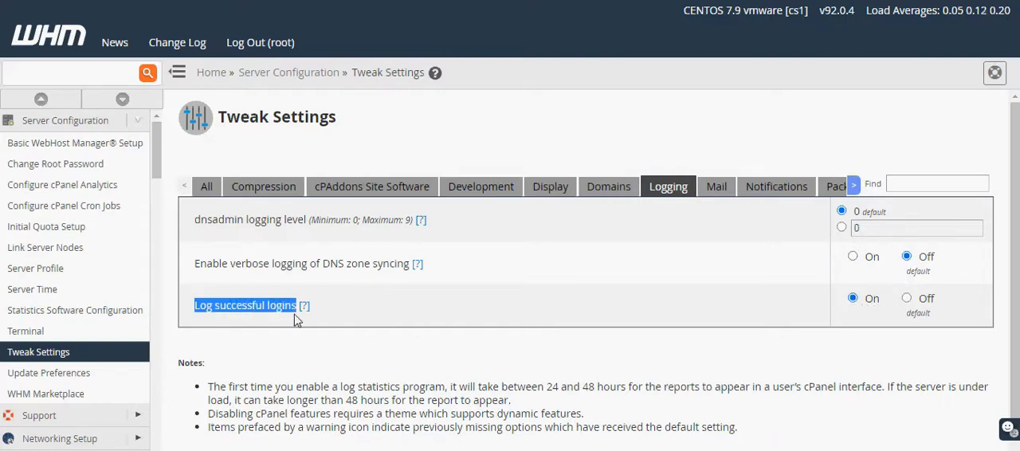
pyautogui.click(303, 306)
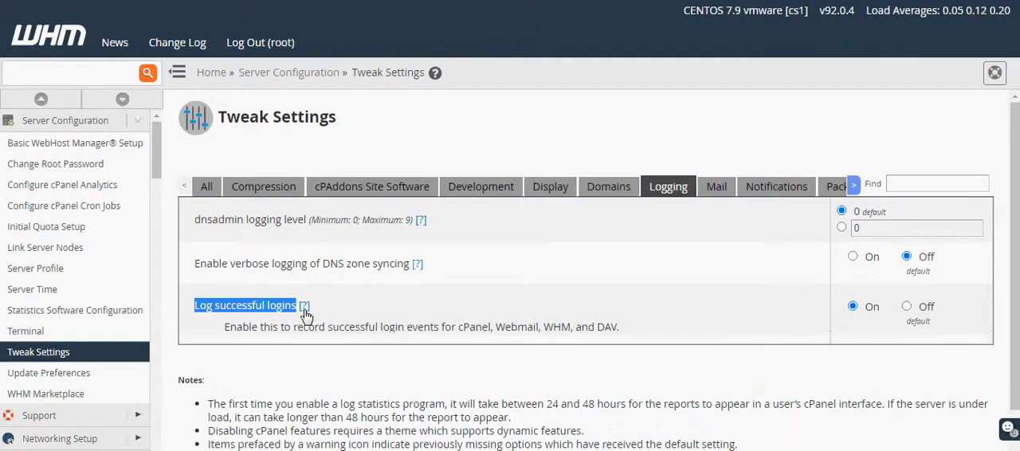
pyautogui.moveTo(226, 328); pyautogui.dragTo(625, 330)
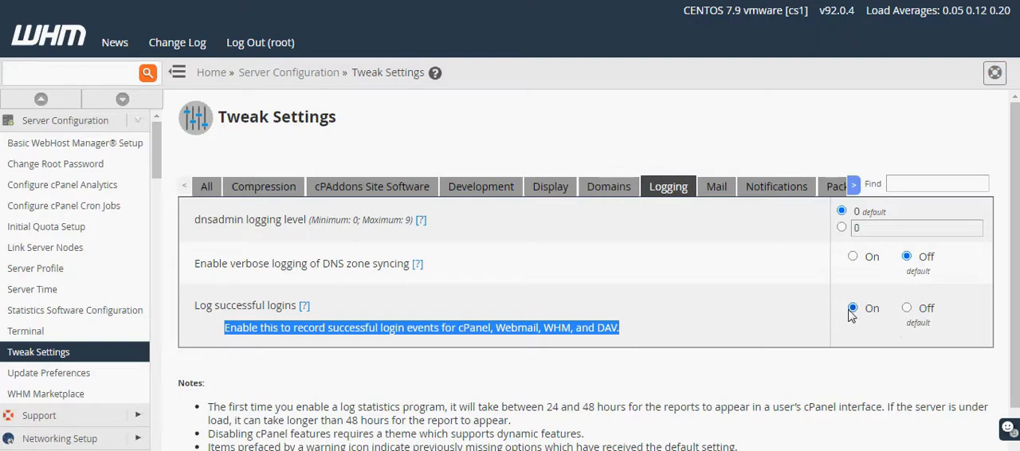
pyautogui.click(825, 327)
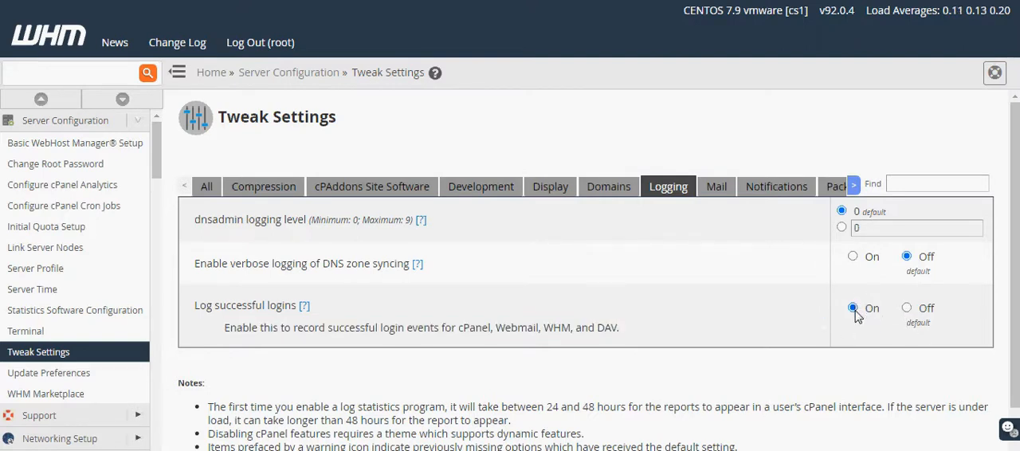
pyautogui.moveTo(224, 327)
pyautogui.mouseDown()
pyautogui.moveTo(622, 333)
pyautogui.moveTo(218, 321)
pyautogui.mouseUp()
pyautogui.click(621, 333)
pyautogui.click(218, 321)
pyautogui.moveTo(458, 327); pyautogui.dragTo(622, 333)
pyautogui.click(624, 333)
# Show the Mail settings and read the help text and limit for Max hourly emails per domain.
pyautogui.click(717, 193)
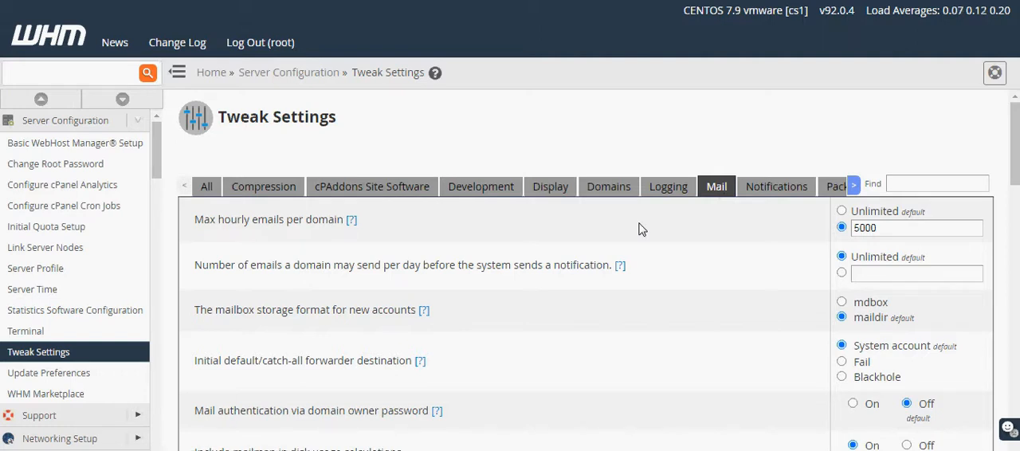
pyautogui.scroll(-1, 641, 229)
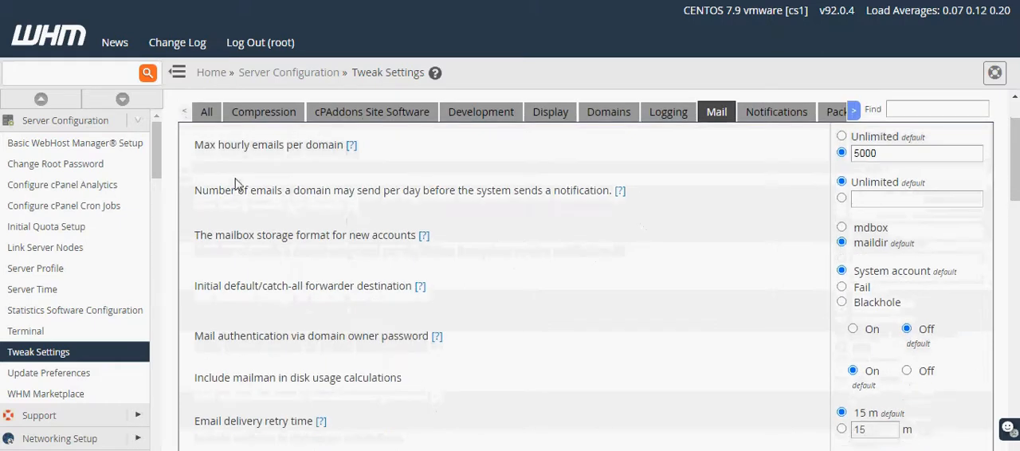
pyautogui.click(351, 145)
pyautogui.moveTo(209, 177); pyautogui.dragTo(571, 181)
pyautogui.click(569, 180)
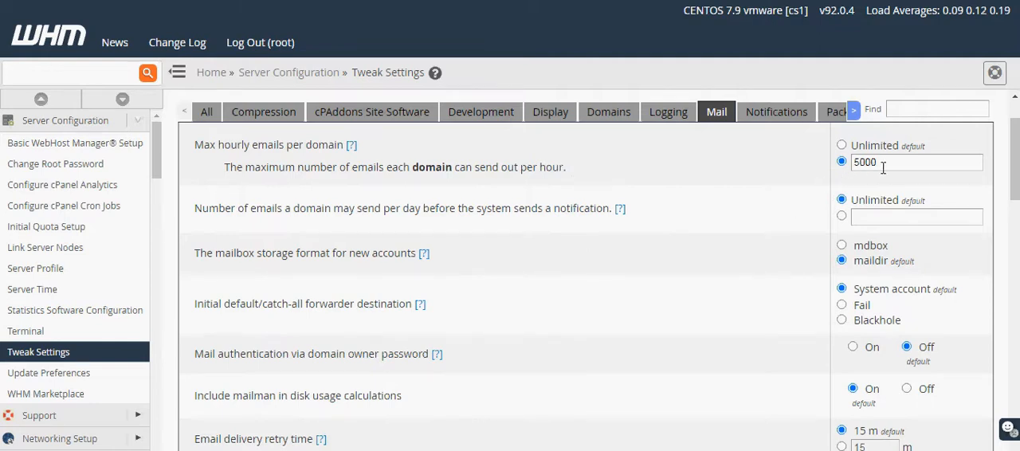
pyautogui.moveTo(882, 167); pyautogui.dragTo(814, 169)
pyautogui.click(779, 170)
# Review the option that includes mailman in disk usage calculations.
pyautogui.scroll(-2, 410, 249)
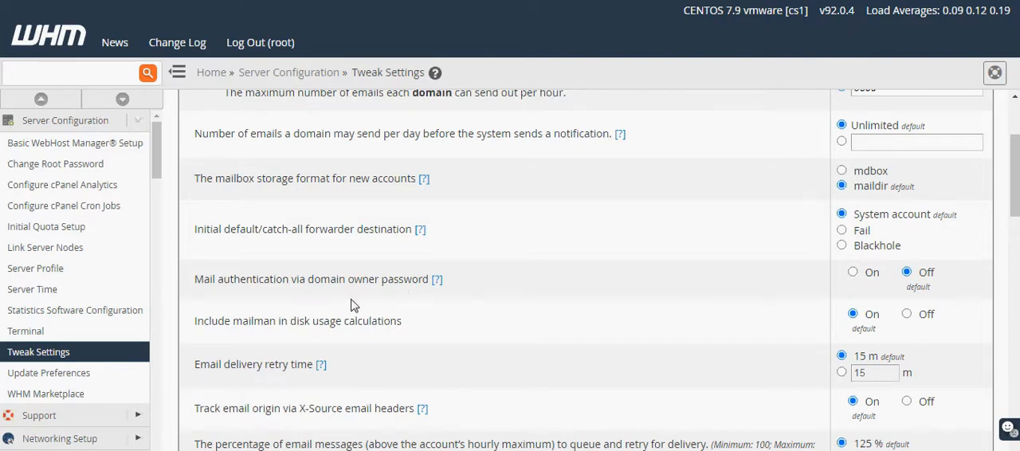
pyautogui.scroll(1, 354, 305)
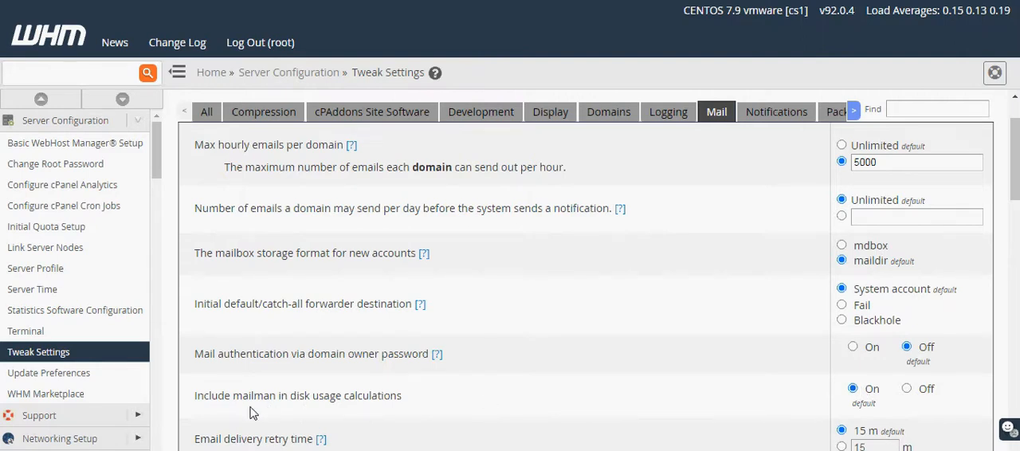
pyautogui.moveTo(198, 396); pyautogui.dragTo(408, 398)
pyautogui.click(408, 398)
# Compare the percentage of email messages to queue and retry for delivery with the maximum hourly emails per domain.
pyautogui.scroll(-1, 658, 420)
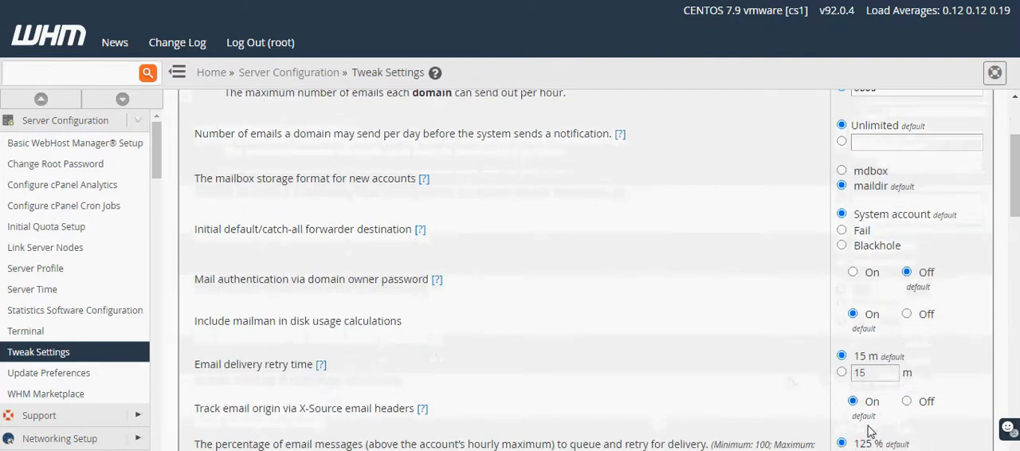
pyautogui.scroll(-1, 868, 431)
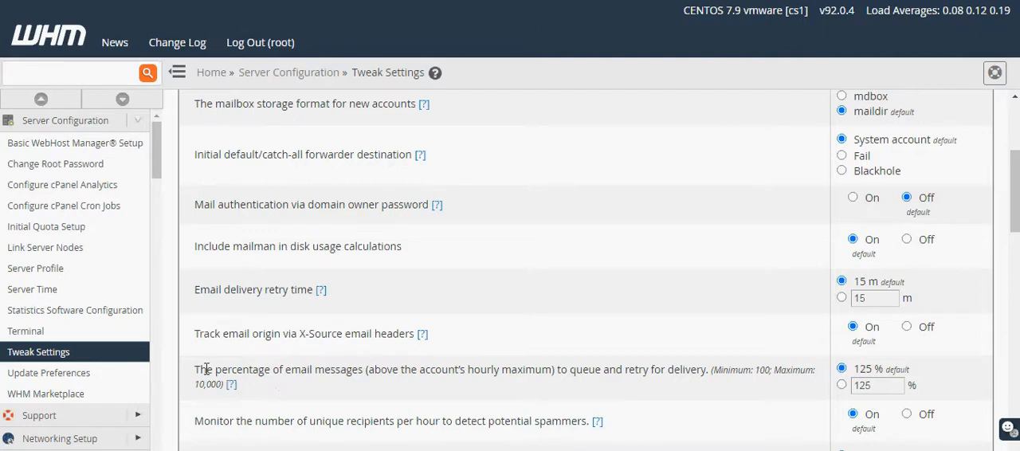
pyautogui.moveTo(197, 368); pyautogui.dragTo(559, 368)
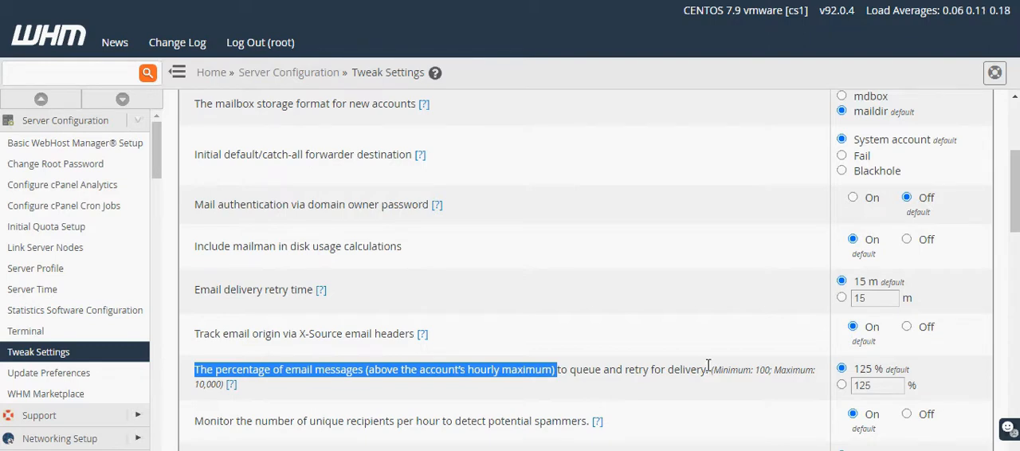
pyautogui.scroll(2, 705, 371)
pyautogui.moveTo(836, 159)
pyautogui.mouseDown()
pyautogui.moveTo(883, 166)
pyautogui.moveTo(850, 169)
pyautogui.mouseUp()
pyautogui.click(780, 204)
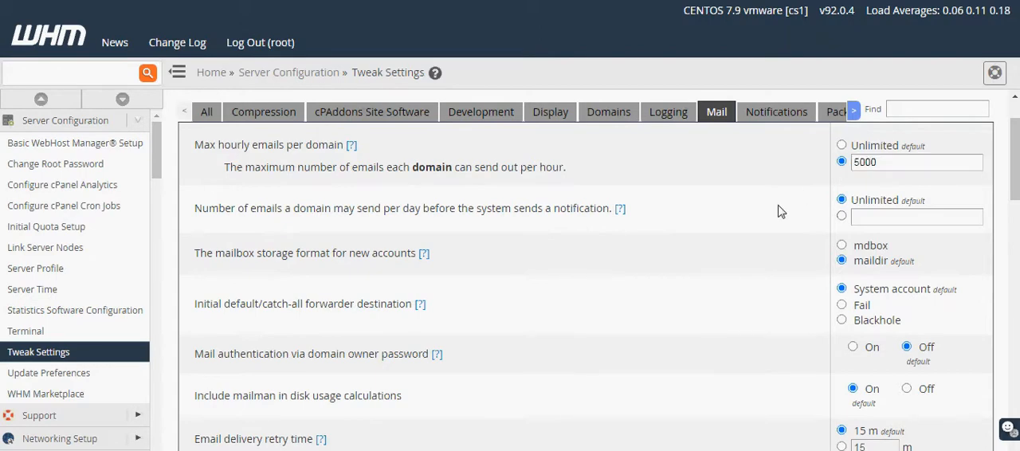
# Review the potential spammer options and read the help for counting mailman deliveries towards a domain's Max hourly emails.
pyautogui.scroll(-1, 673, 384)
pyautogui.scroll(-1, 673, 389)
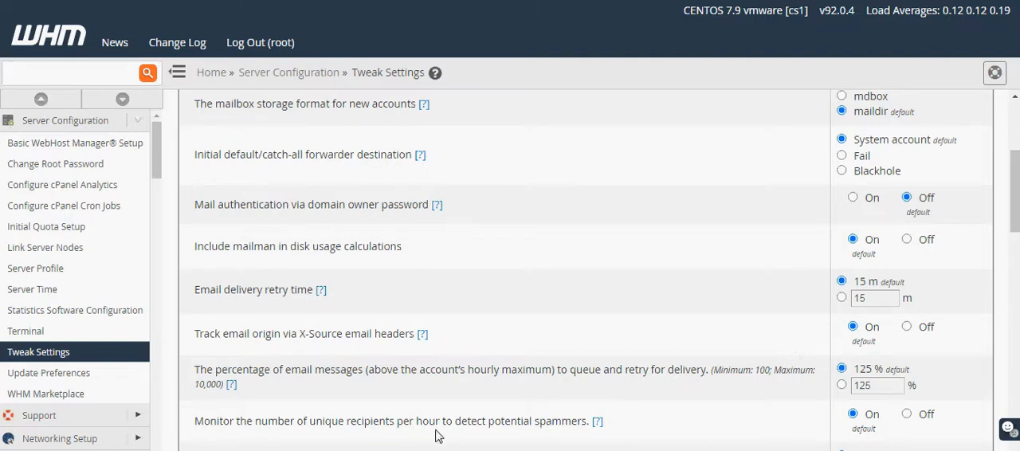
pyautogui.scroll(-1, 589, 435)
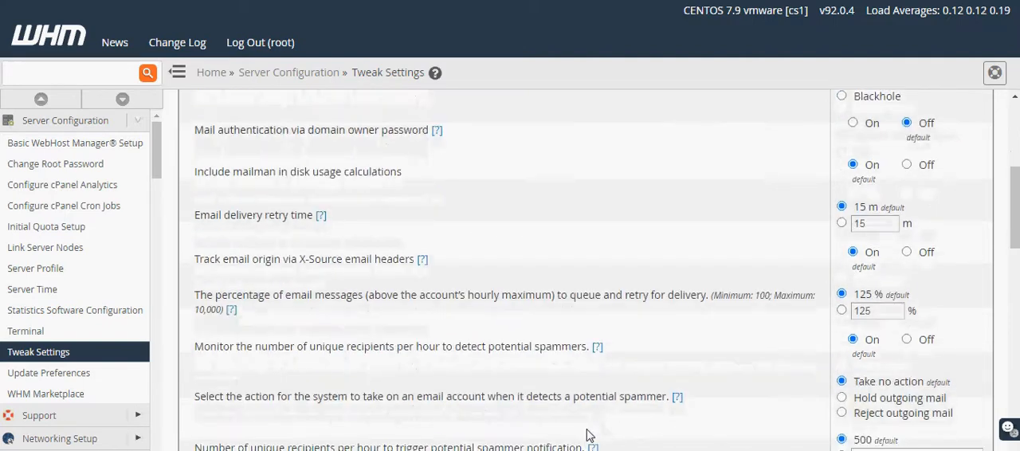
pyautogui.scroll(-1, 589, 435)
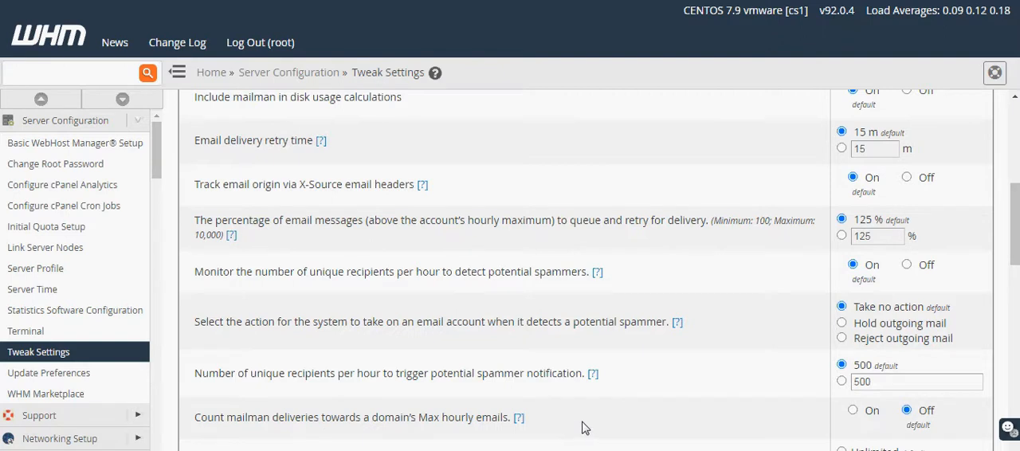
pyautogui.click(518, 422)
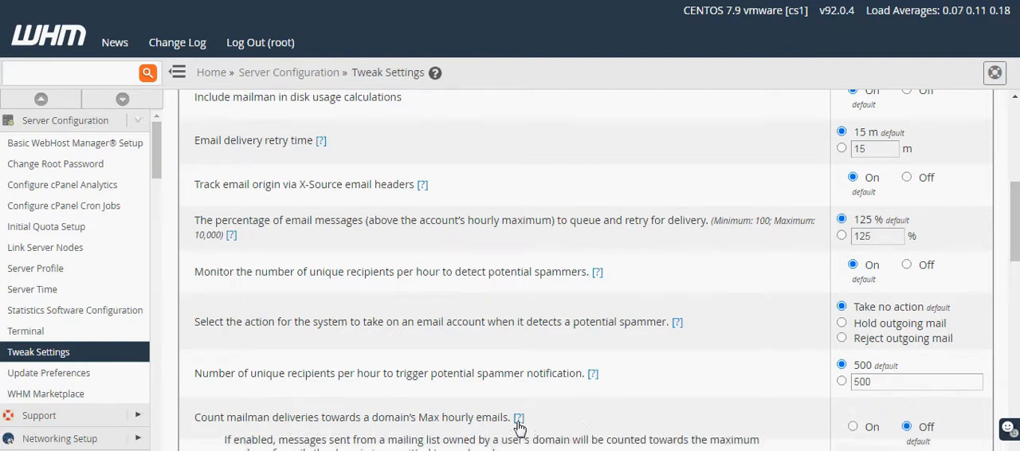
pyautogui.scroll(-1, 517, 429)
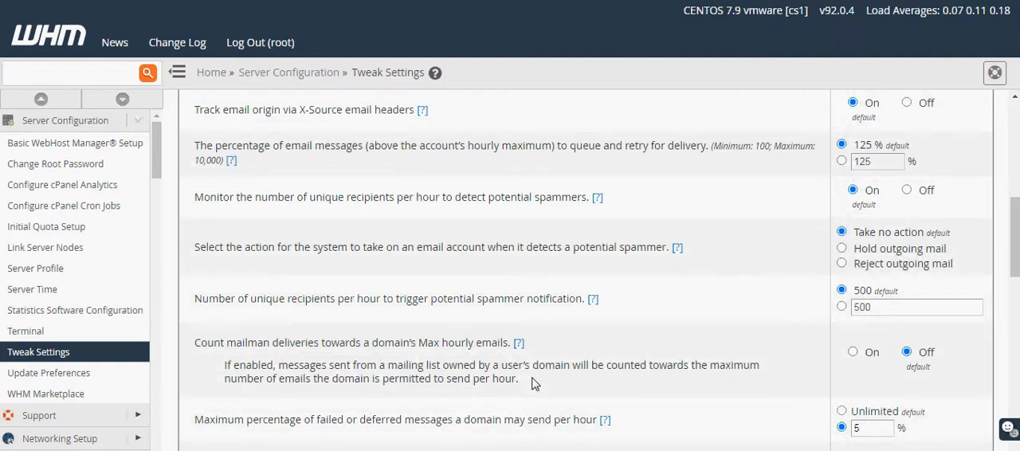
# Read the help for the maximum percentage of failed or deferred messages and examine the message count that triggers protections.
pyautogui.scroll(-1, 534, 384)
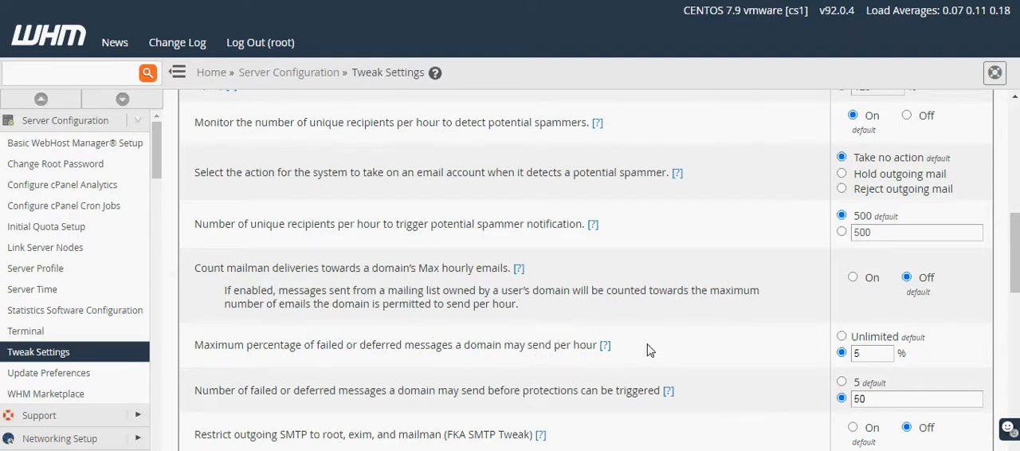
pyautogui.click(604, 348)
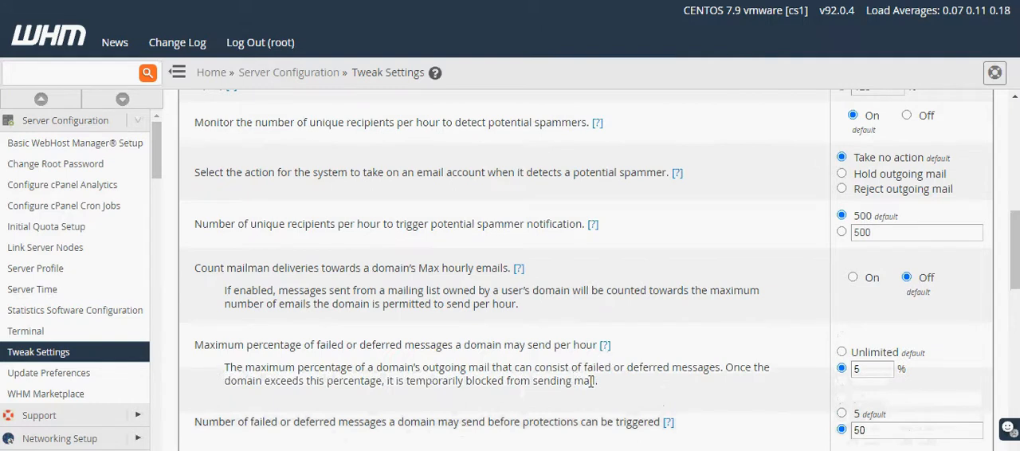
pyautogui.moveTo(595, 381); pyautogui.dragTo(223, 368)
pyautogui.click(225, 371)
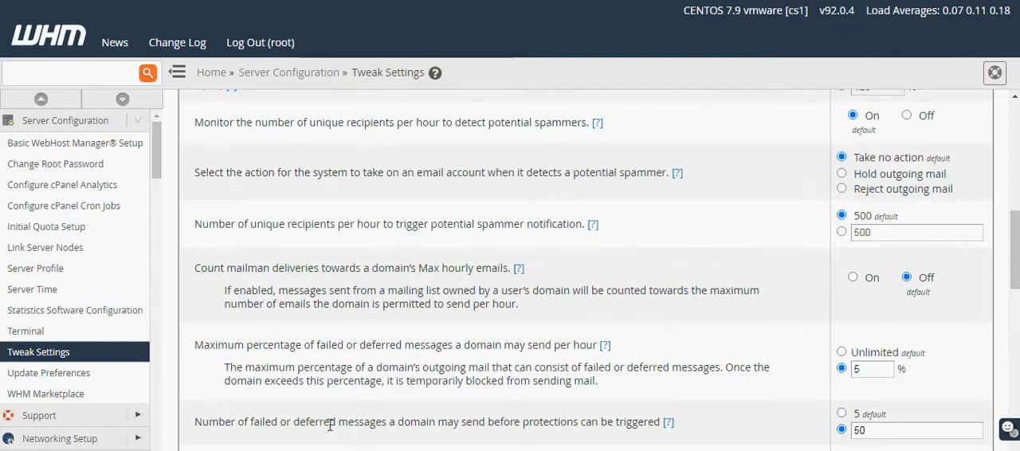
pyautogui.moveTo(306, 422); pyautogui.dragTo(645, 428)
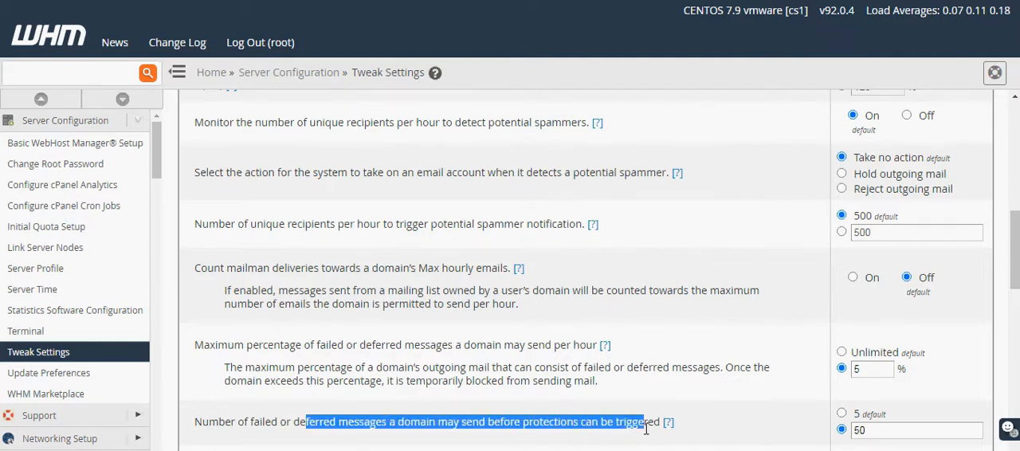
pyautogui.click(635, 444)
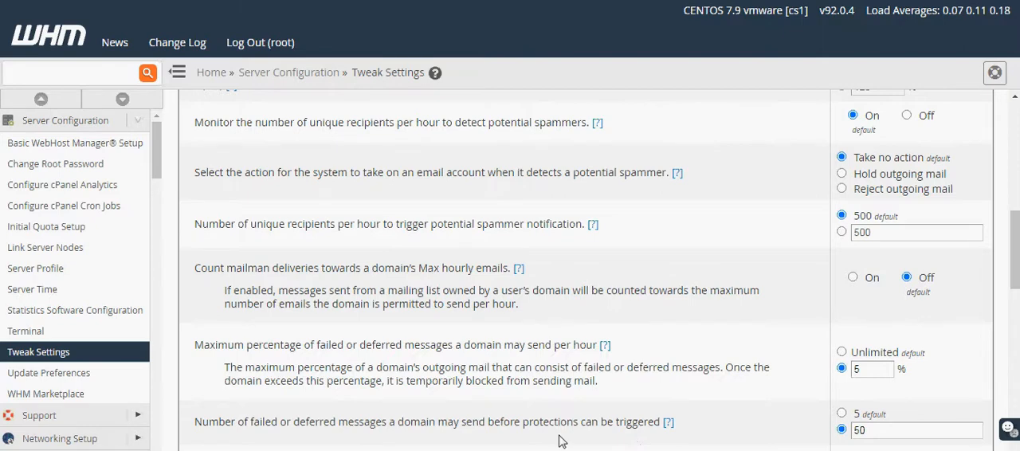
# Read the help for restricting outgoing SMTP to root, exim, and mailman, and set this option to On.
pyautogui.scroll(-1, 559, 440)
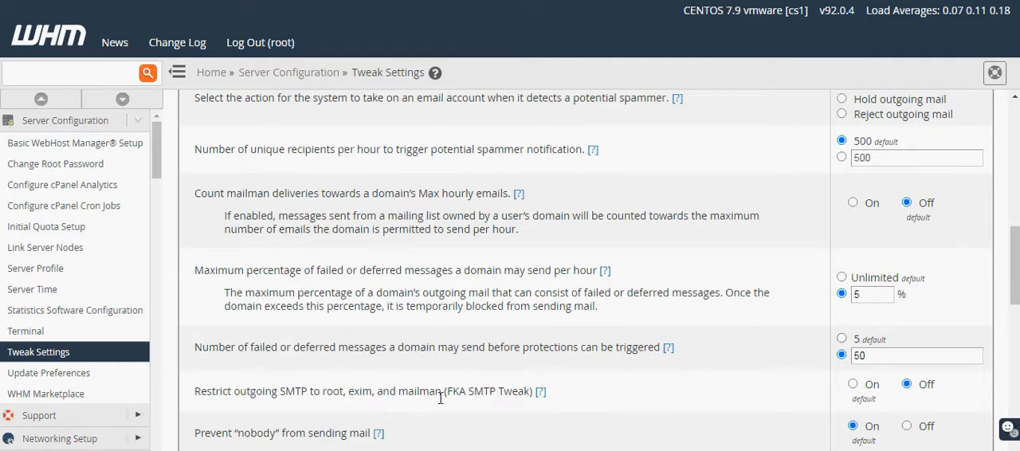
pyautogui.click(541, 394)
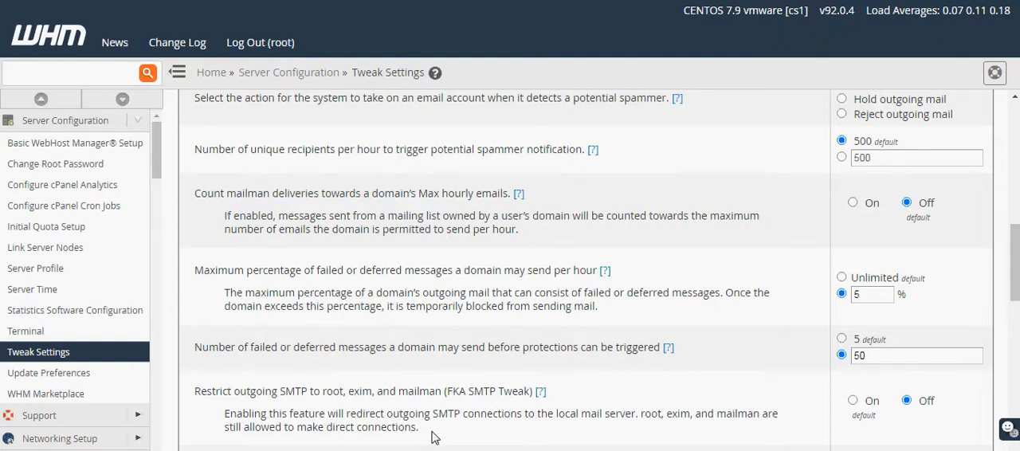
pyautogui.click(852, 401)
# Set the Enable BoxTrapper spam trap option to On.
pyautogui.scroll(-1, 633, 407)
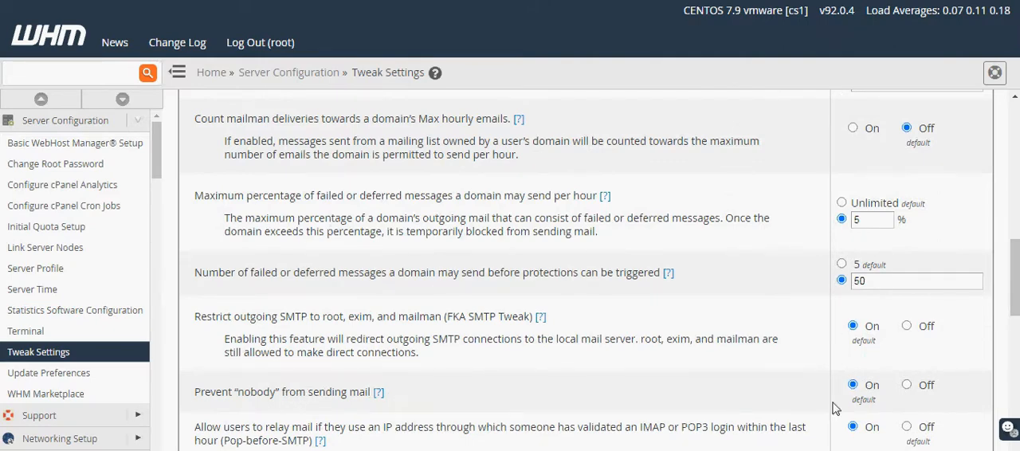
pyautogui.scroll(-1, 861, 418)
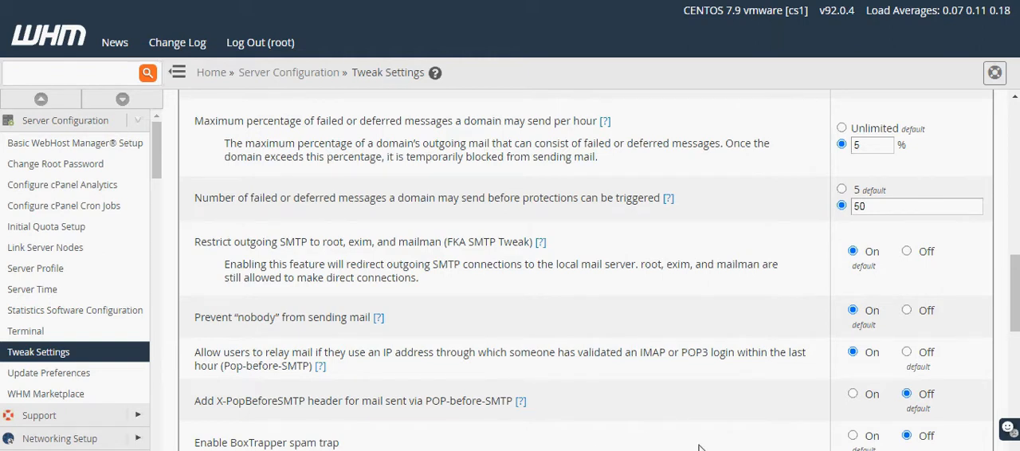
pyautogui.click(853, 437)
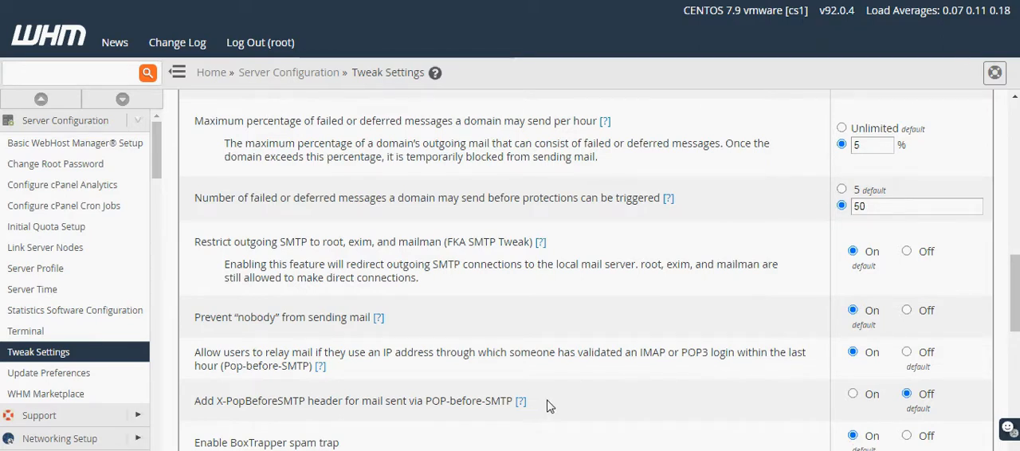
# Review the Email Archiving option, try Enable Horde Webmail at Off, and set it back to On.
pyautogui.scroll(-1, 547, 403)
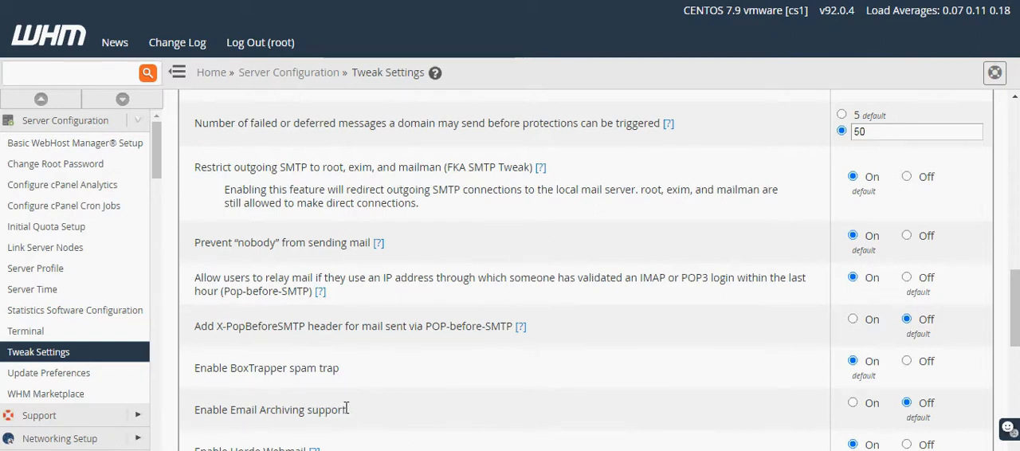
pyautogui.scroll(-1, 348, 411)
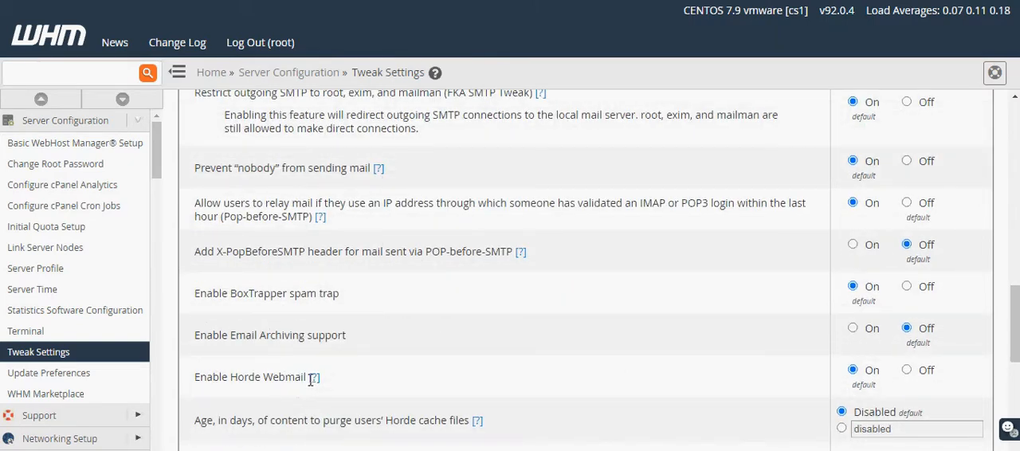
pyautogui.click(910, 379)
pyautogui.click(870, 381)
pyautogui.scroll(-2, 563, 436)
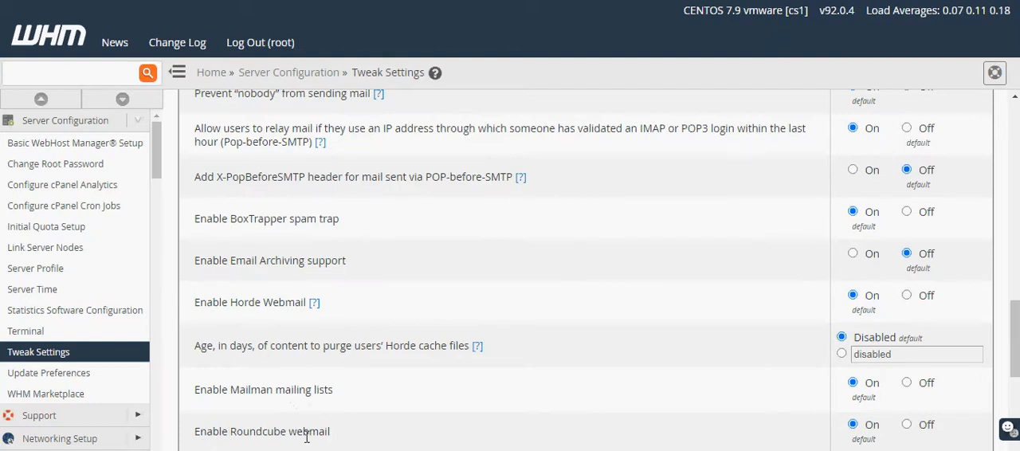
# Examine the Enable Roundcube webmail option and the Apache SpamAssassin spam filter and Spam Box options.
pyautogui.moveTo(333, 437); pyautogui.dragTo(189, 441)
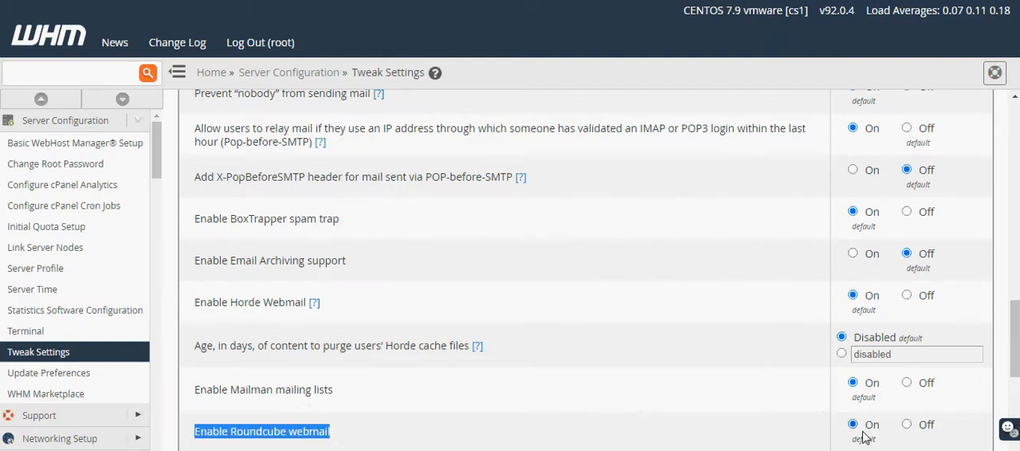
pyautogui.scroll(-1, 859, 435)
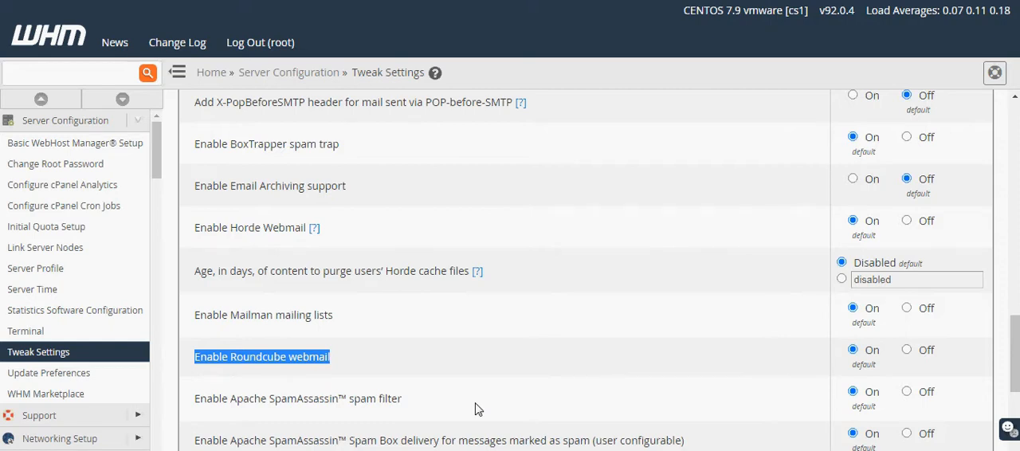
pyautogui.scroll(-1, 475, 408)
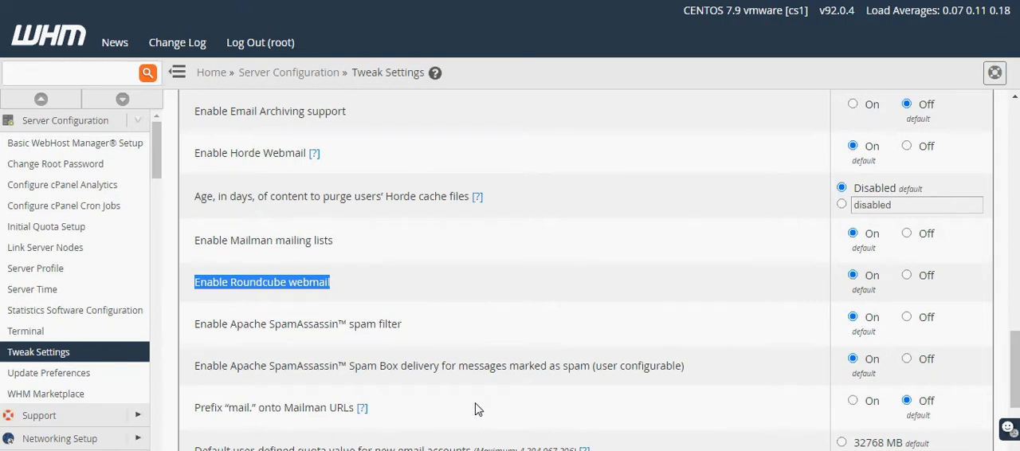
# Read the help for prefixing "mail." onto Mailman URLs and review the default quota options for new email accounts.
pyautogui.click(362, 407)
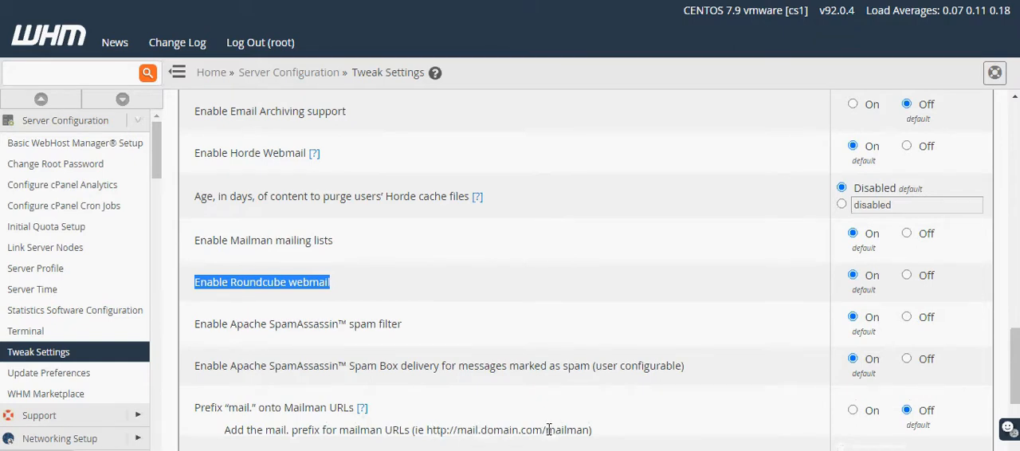
pyautogui.moveTo(547, 431); pyautogui.dragTo(588, 436)
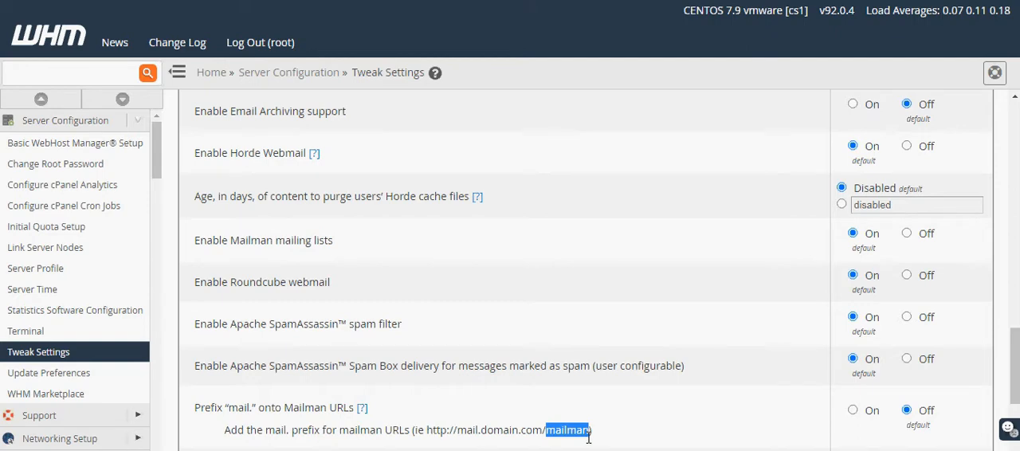
pyautogui.click(651, 441)
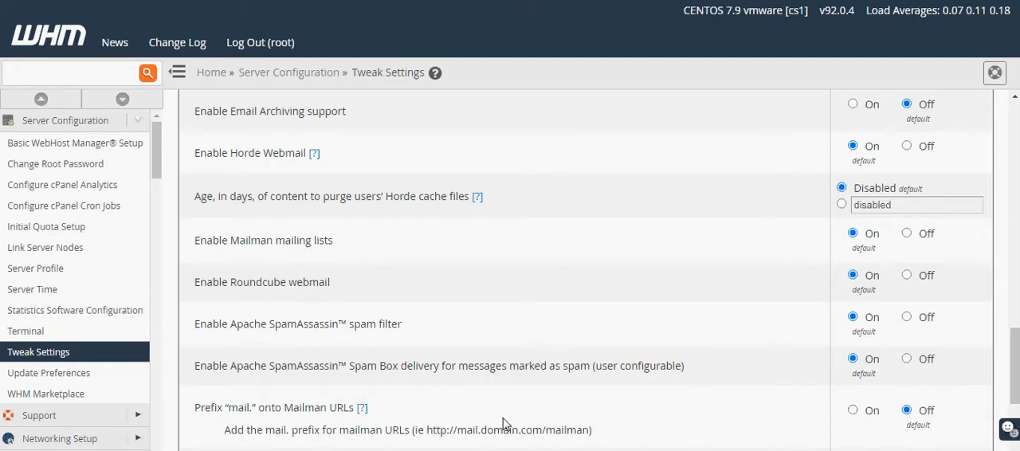
pyautogui.scroll(-2, 503, 423)
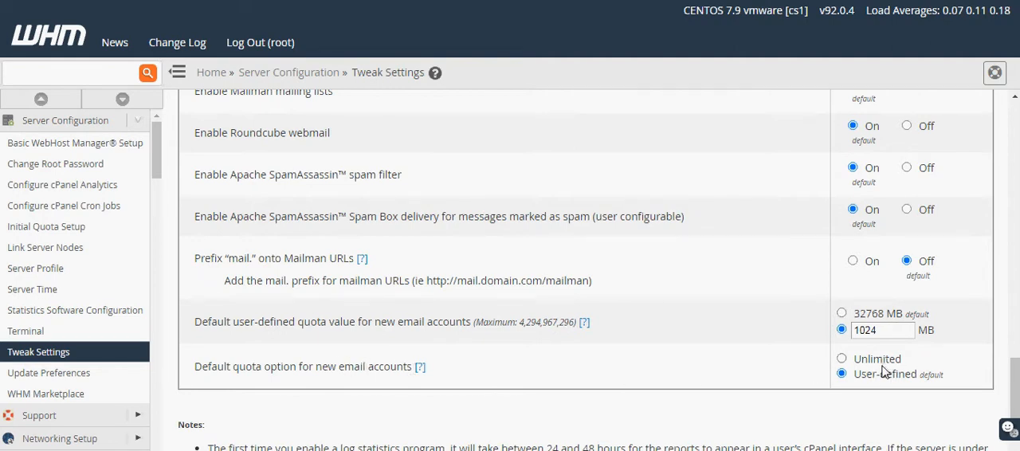
# Open the Notifications settings and examine the system disk space warnings and the account "warn" and "critical" disk usage percentages.
pyautogui.scroll(1, 496, 345)
pyautogui.scroll(15, 496, 346)
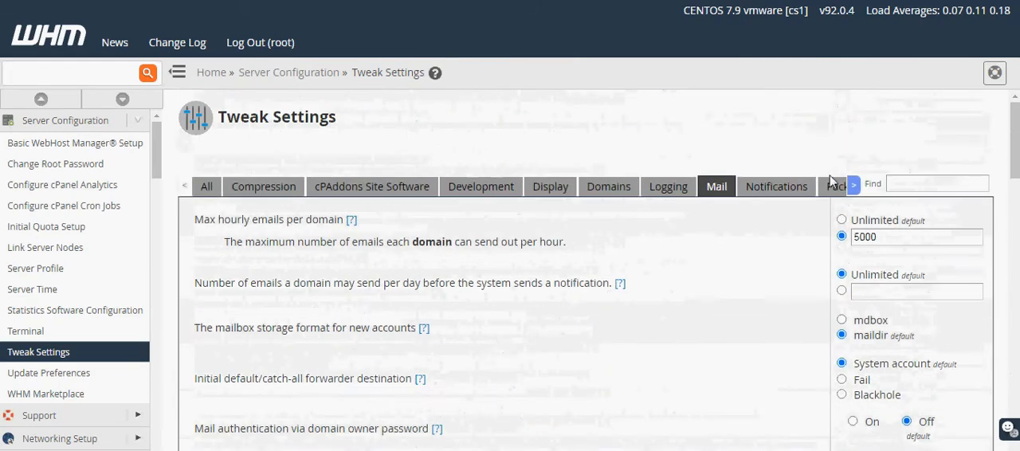
pyautogui.click(777, 188)
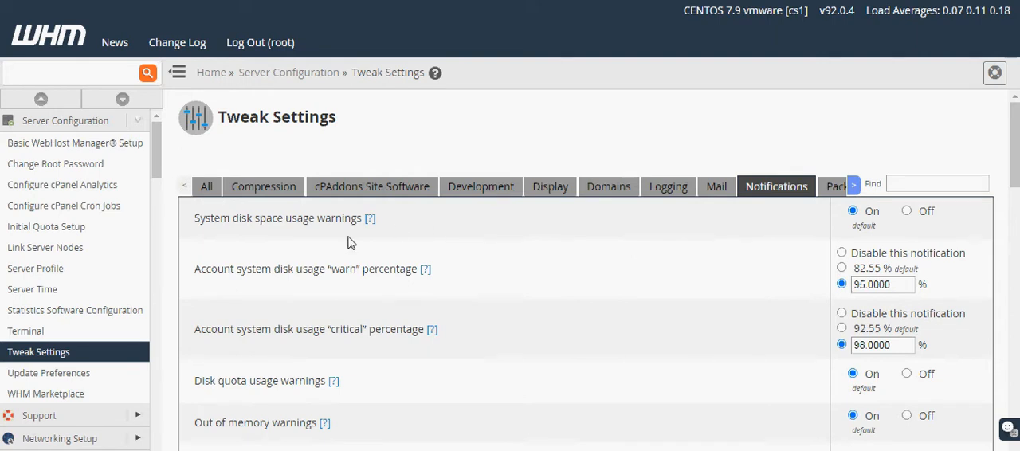
pyautogui.scroll(-1, 371, 231)
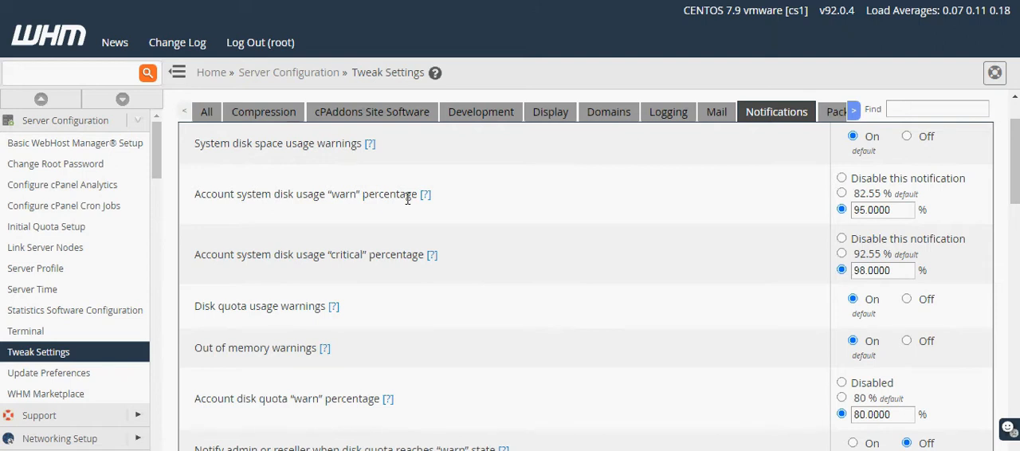
pyautogui.scroll(2, 473, 284)
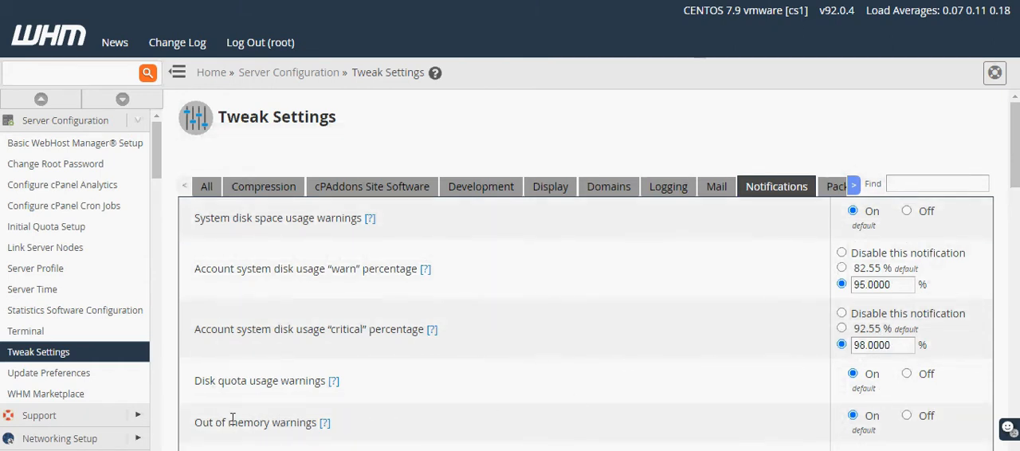
# Review the account disk quota "warn", "critical" and "full" percentages and their admin or reseller notifications.
pyautogui.scroll(-1, 309, 426)
pyautogui.scroll(-1, 309, 426)
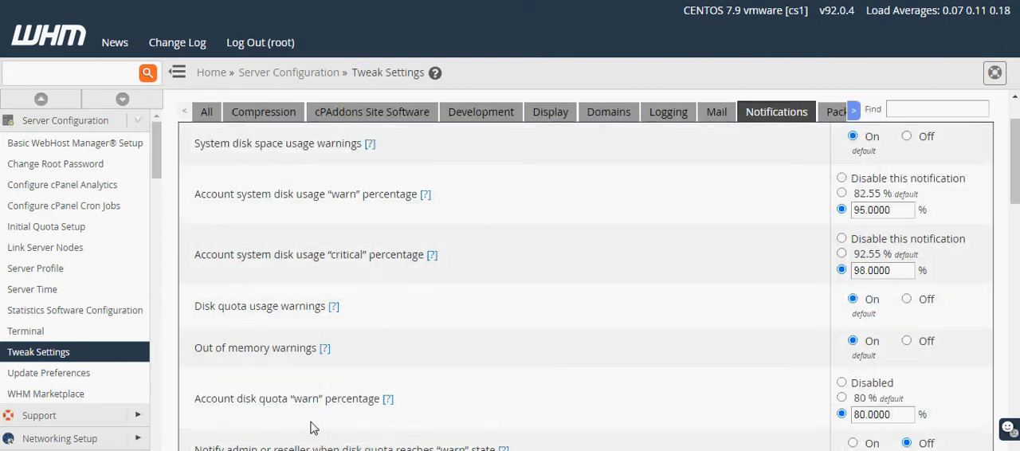
pyautogui.scroll(-3, 326, 426)
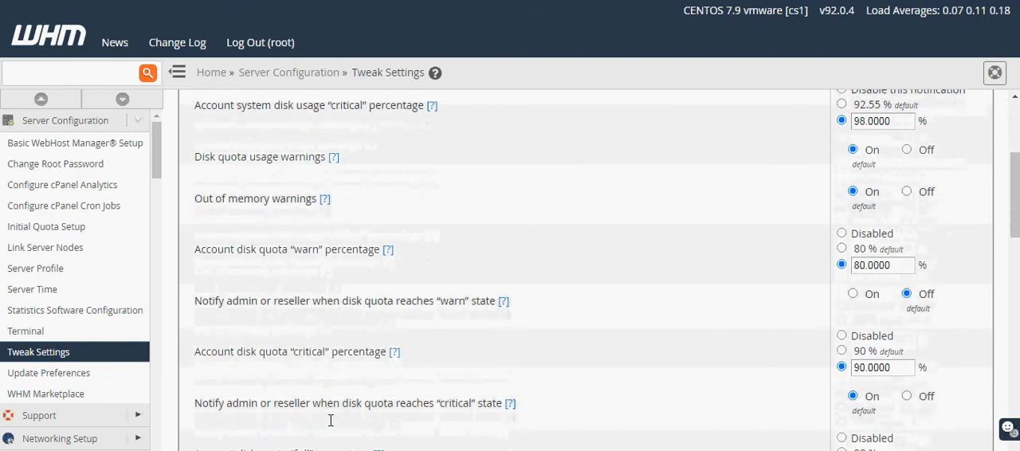
pyautogui.scroll(-2, 332, 423)
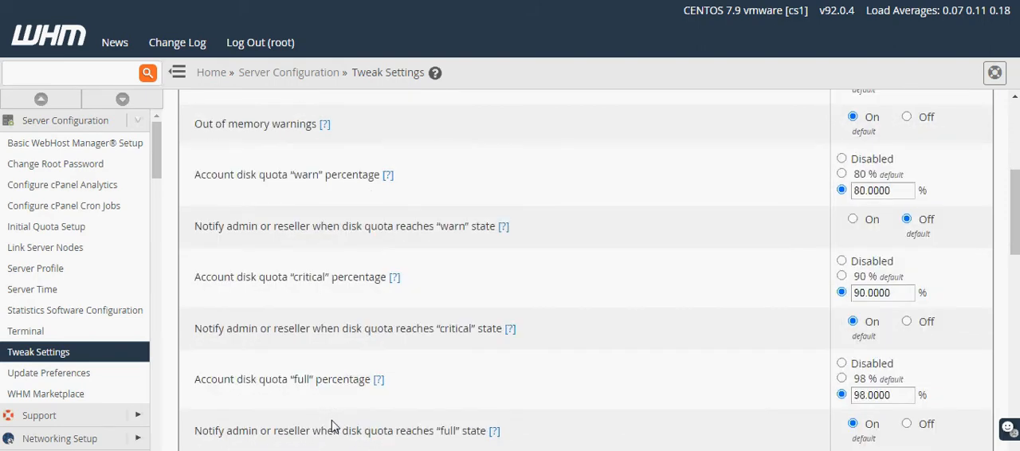
pyautogui.scroll(-2, 333, 426)
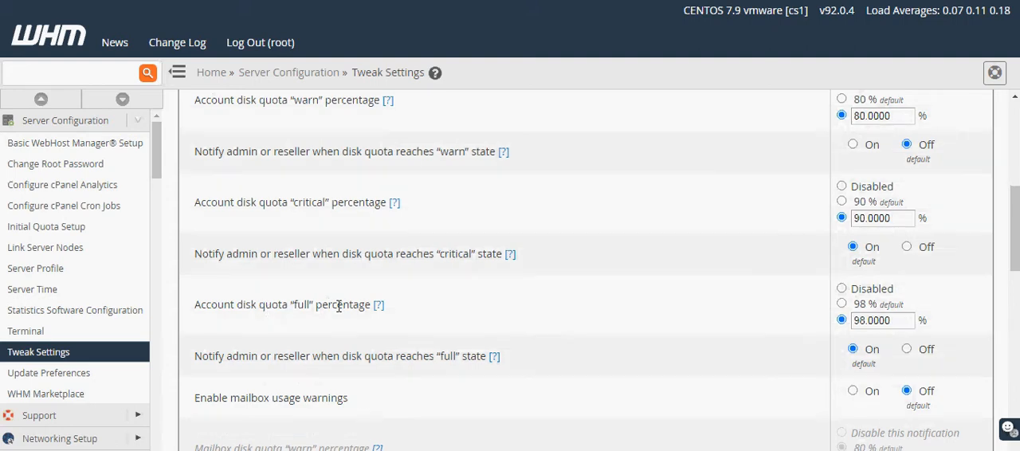
pyautogui.scroll(-4, 411, 341)
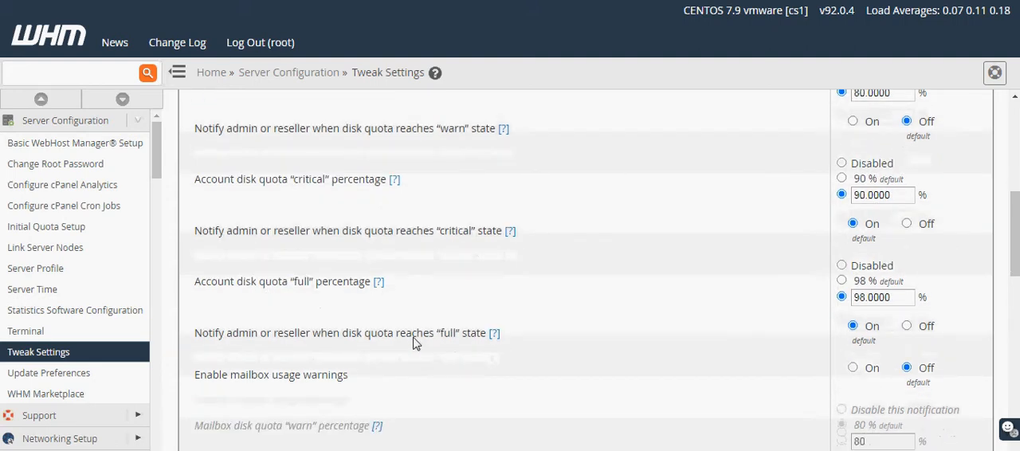
# Examine the mailbox quota, bandwidth limit and certificate expiry notifications and the bandwidth usage warnings from 70% to 99%.
pyautogui.scroll(-2, 412, 348)
pyautogui.scroll(-4, 868, 402)
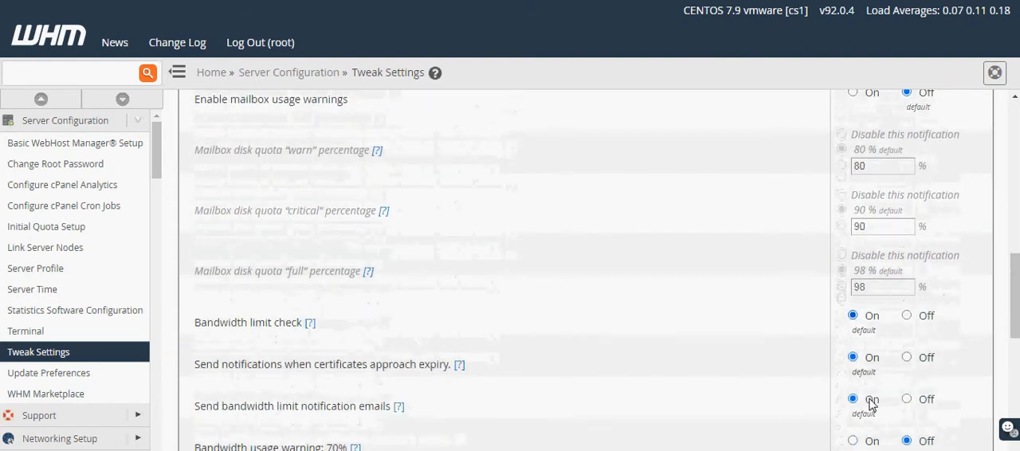
pyautogui.scroll(-2, 901, 387)
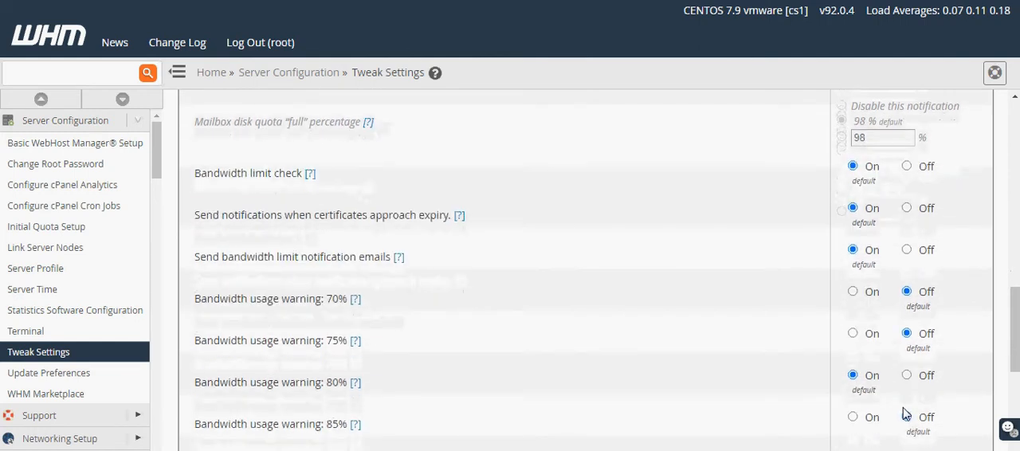
pyautogui.scroll(-4, 759, 407)
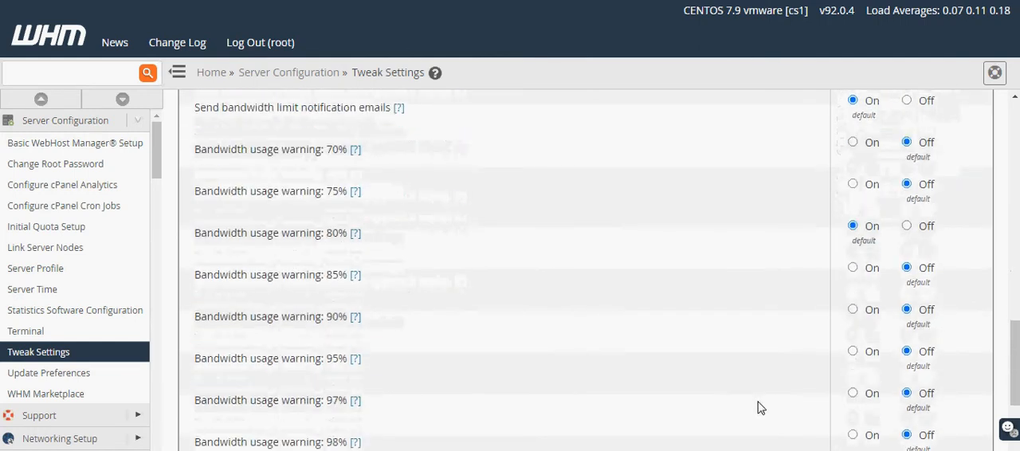
pyautogui.scroll(-2, 759, 407)
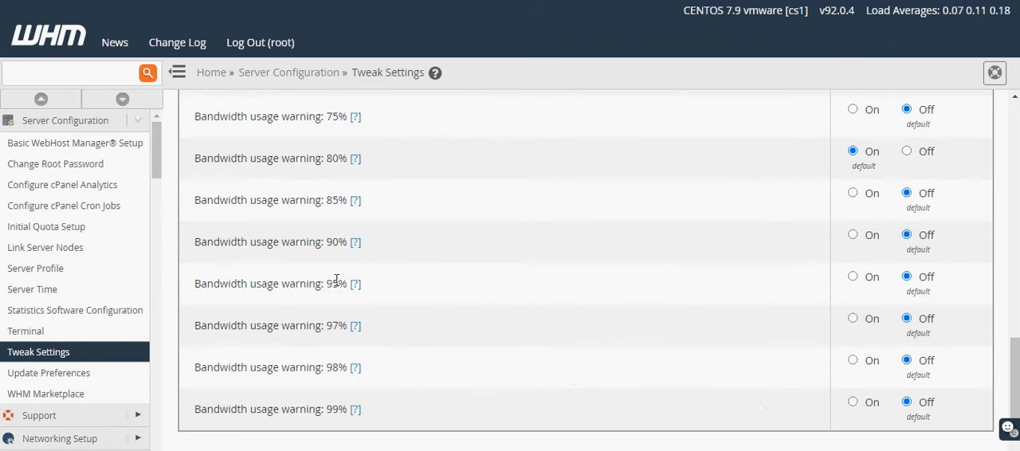
pyautogui.scroll(1, 359, 427)
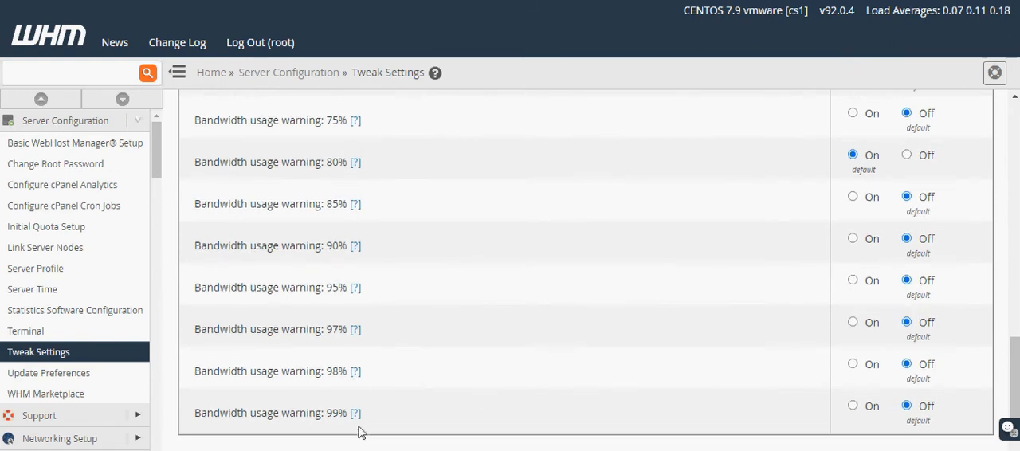
pyautogui.scroll(2, 358, 431)
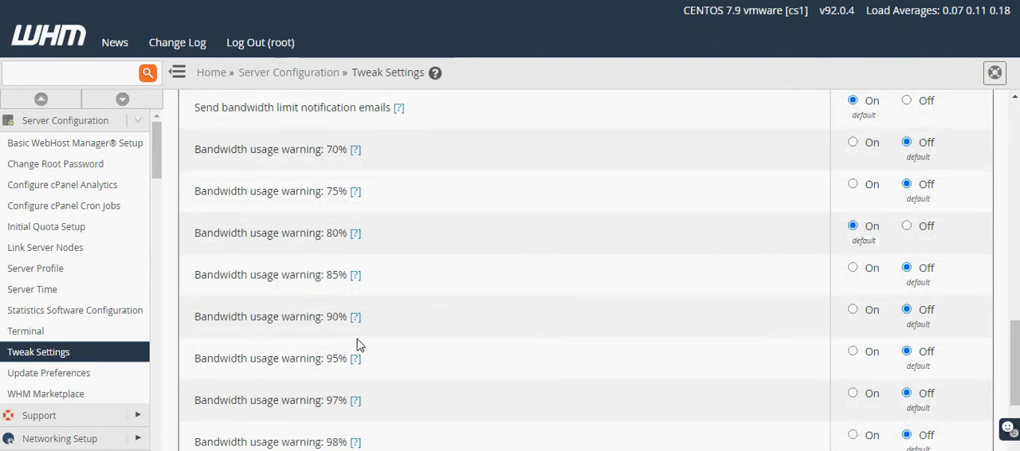
pyautogui.scroll(-2, 345, 428)
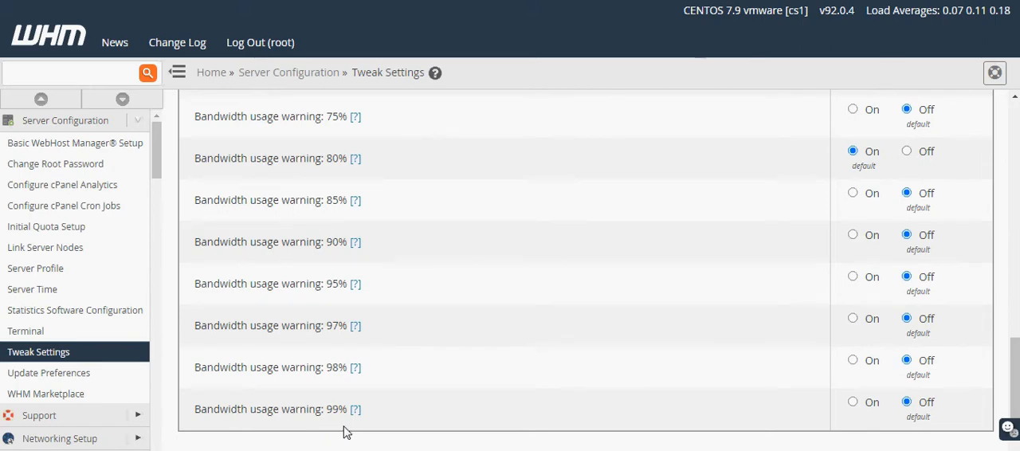
# Open the Packages settings and review the default email quota, disk usage quota and bandwidth limit for new packages.
pyautogui.scroll(12, 372, 393)
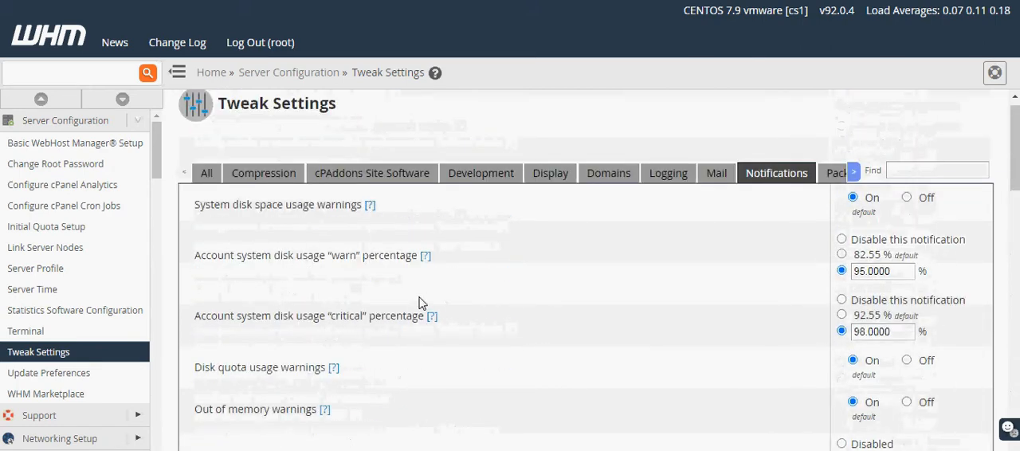
pyautogui.click(853, 186)
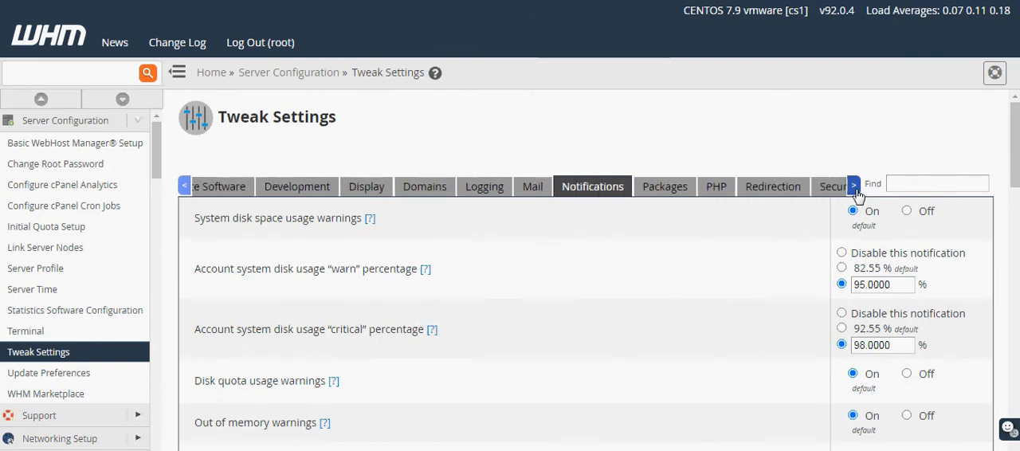
pyautogui.click(454, 195)
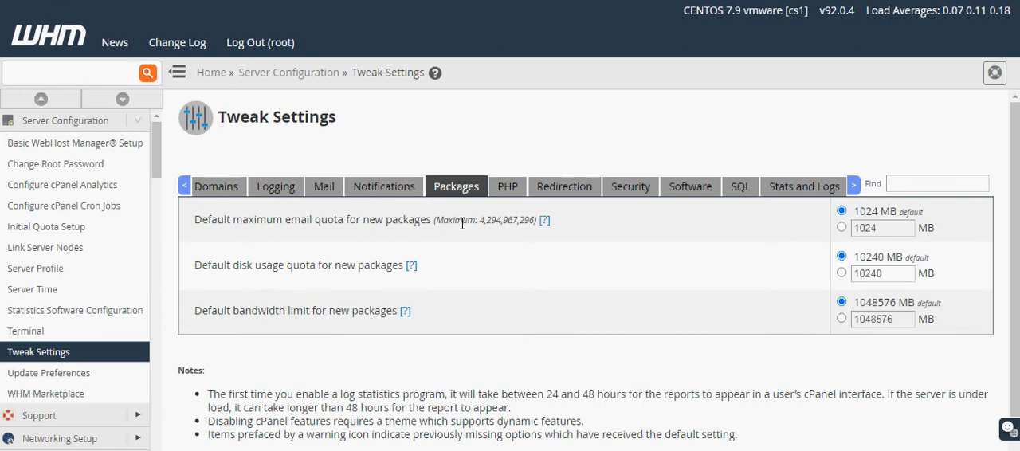
# Open the PHP settings and examine the allowed ranges for cPanel PHP max POST size and max upload size.
pyautogui.click(507, 188)
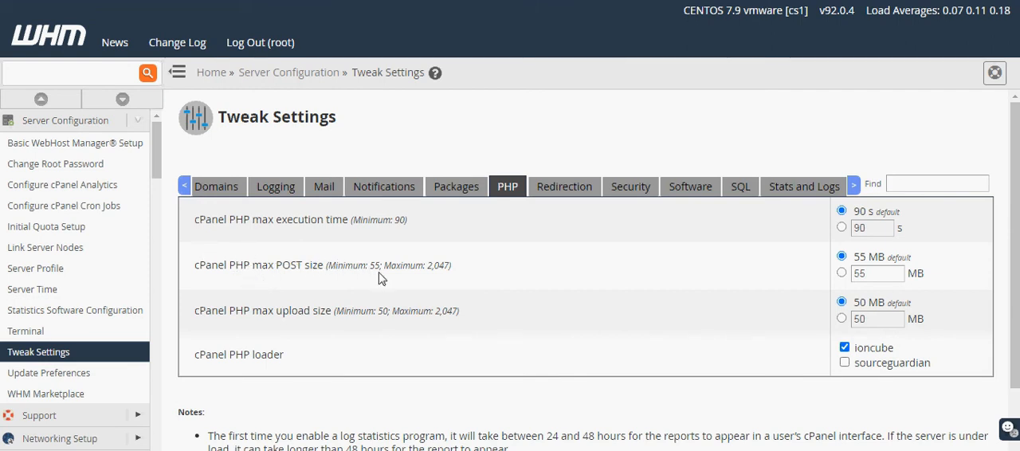
pyautogui.scroll(-1, 379, 278)
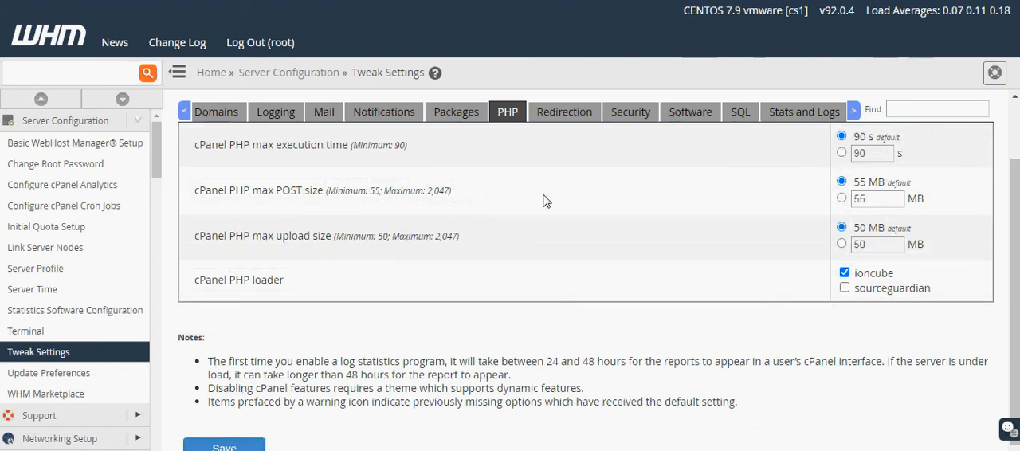
pyautogui.moveTo(252, 191); pyautogui.dragTo(327, 204)
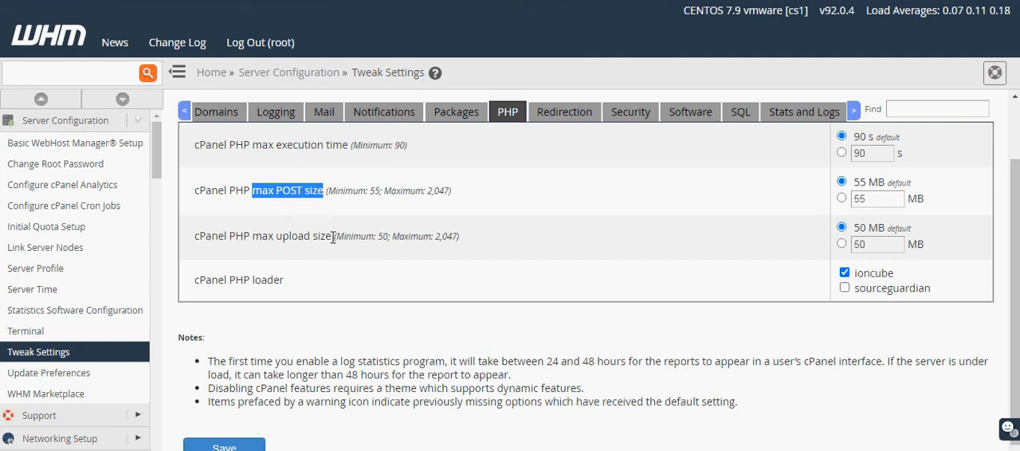
pyautogui.moveTo(343, 237); pyautogui.dragTo(461, 236)
pyautogui.scroll(-1, 402, 239)
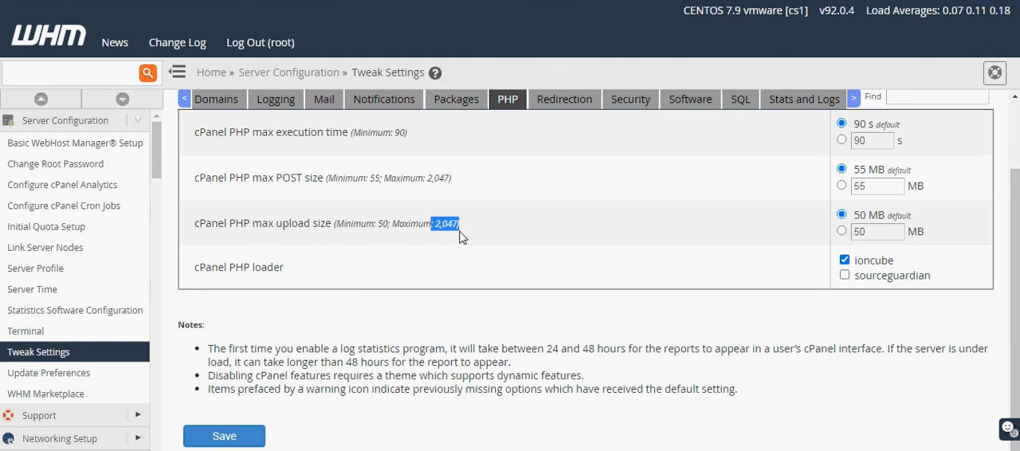
pyautogui.click(460, 237)
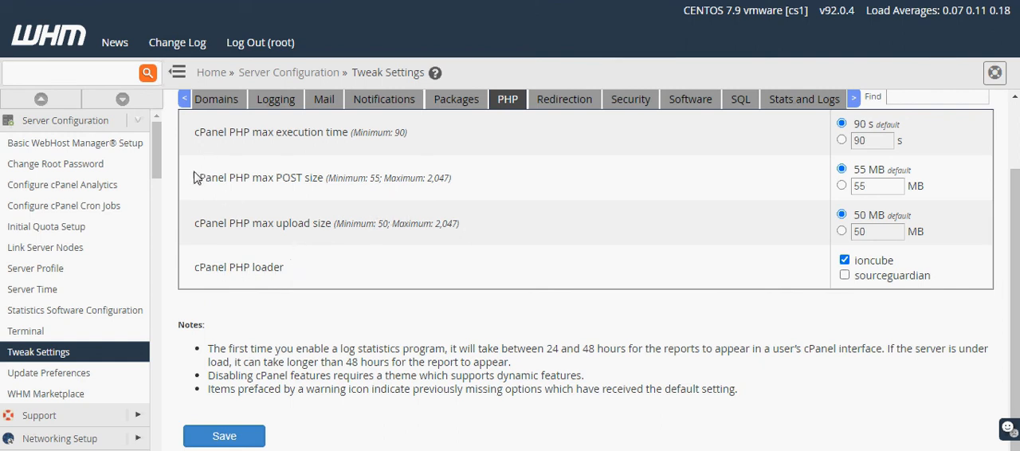
pyautogui.moveTo(194, 177); pyautogui.dragTo(466, 229)
pyautogui.click(467, 230)
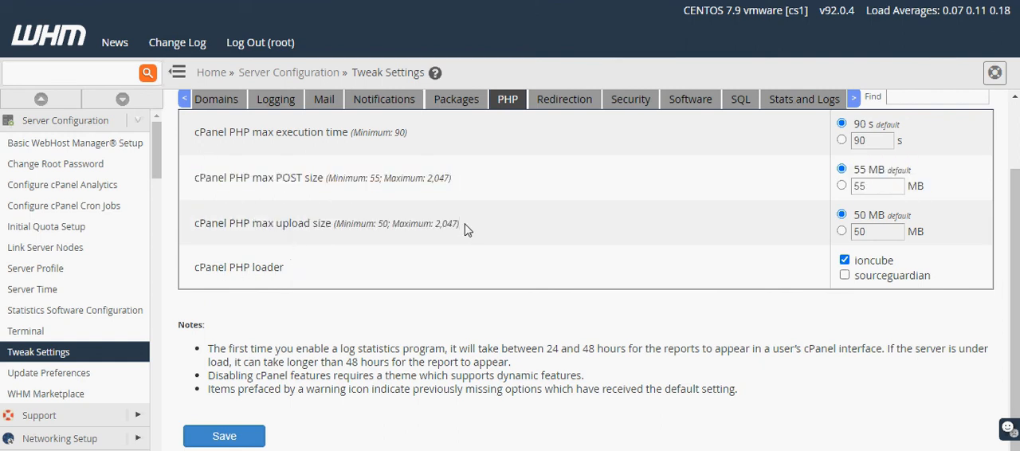